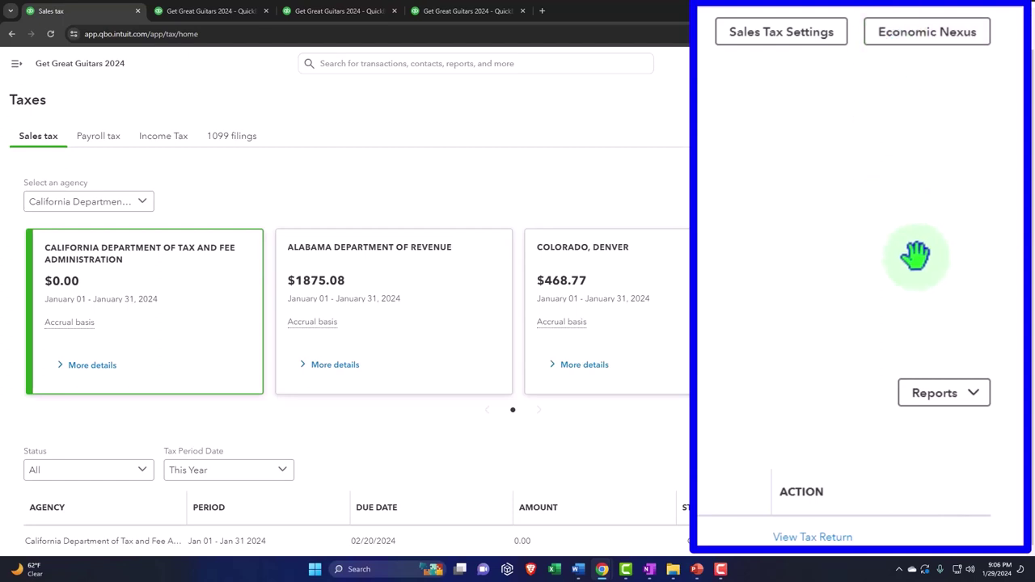
Review the available sales tax reports and the Status and Tax Period Date filter options on the Sales tax page.
click(973, 395)
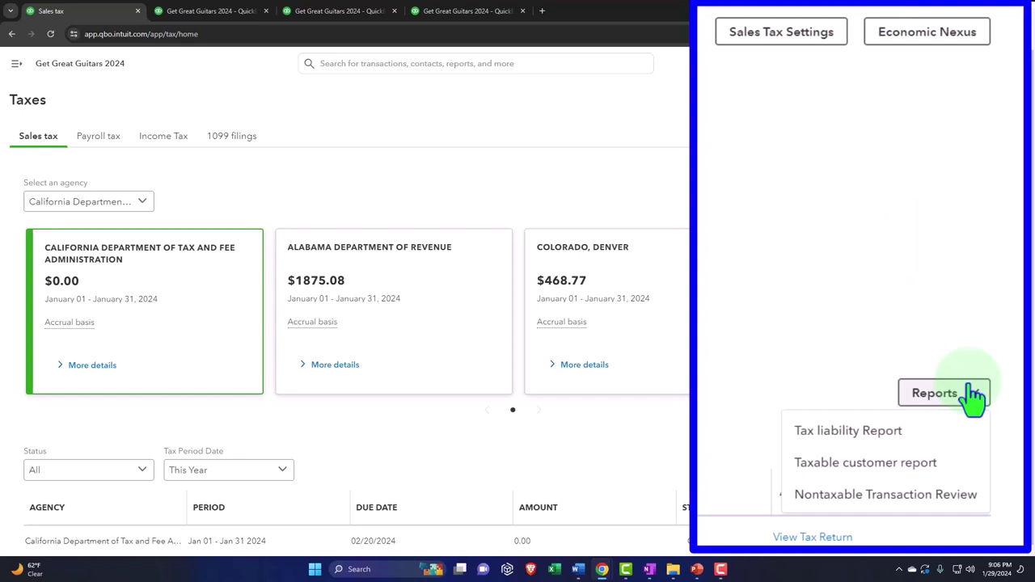
click(704, 420)
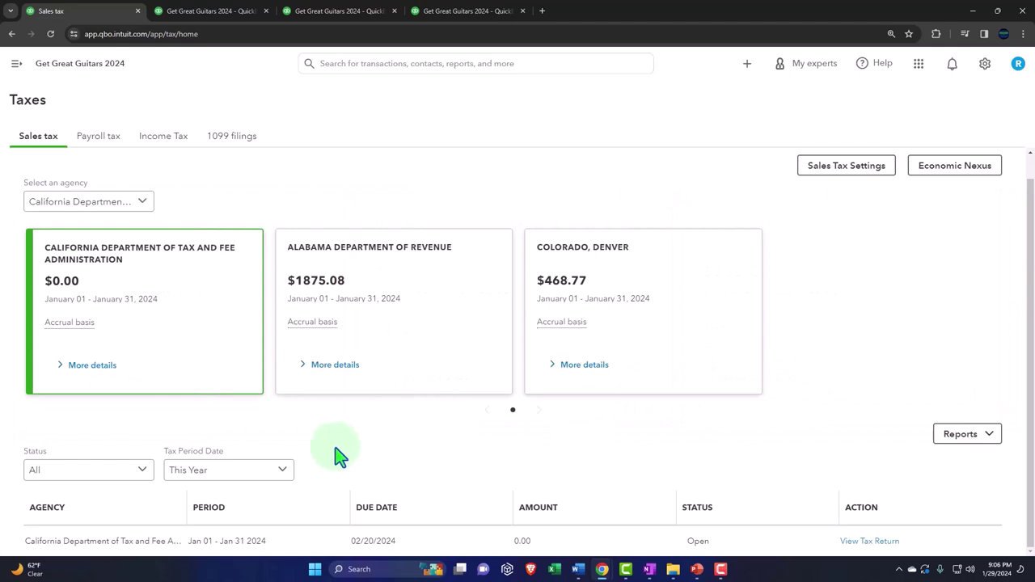
click(140, 477)
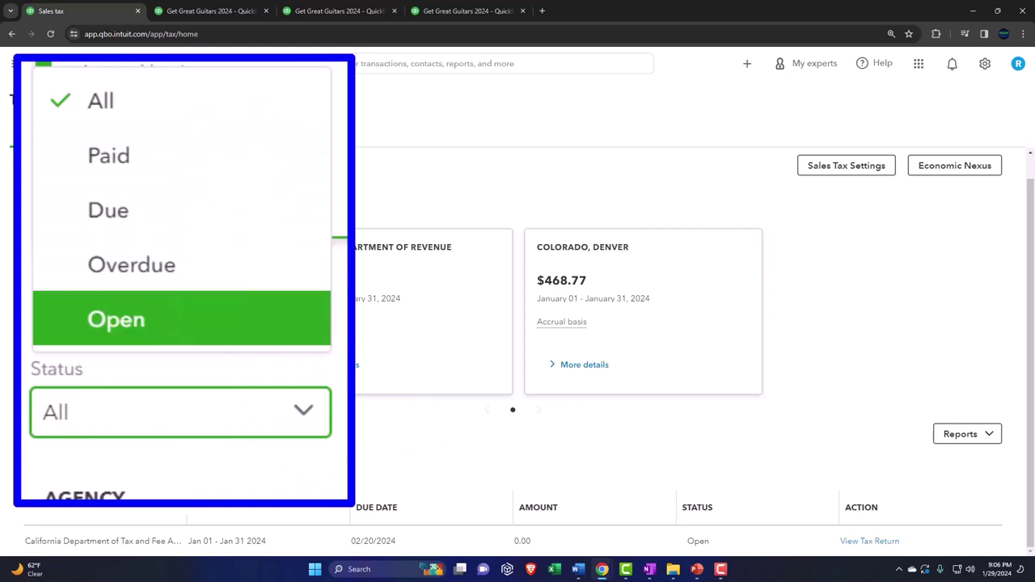
click(558, 546)
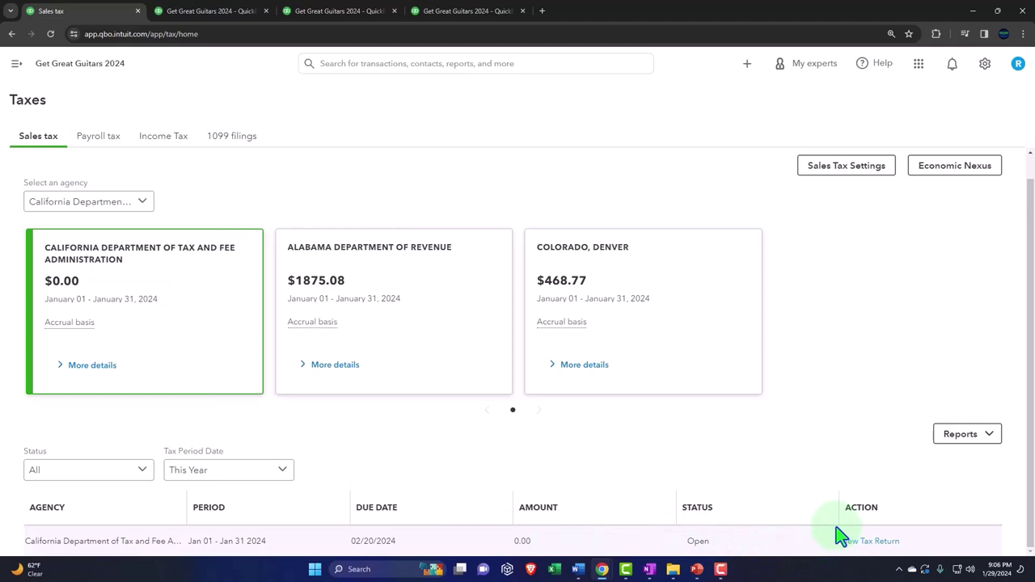
click(281, 471)
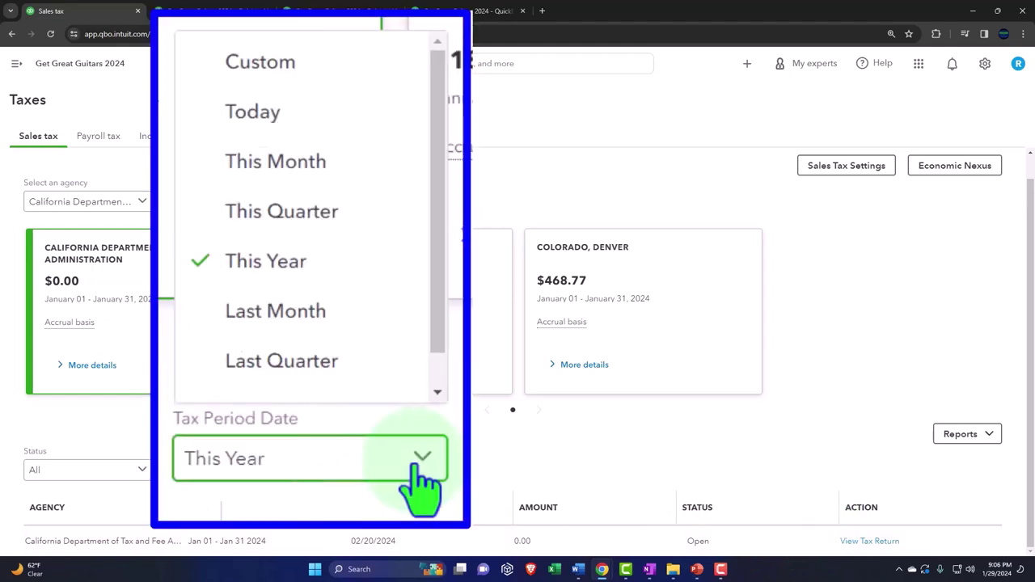
click(282, 470)
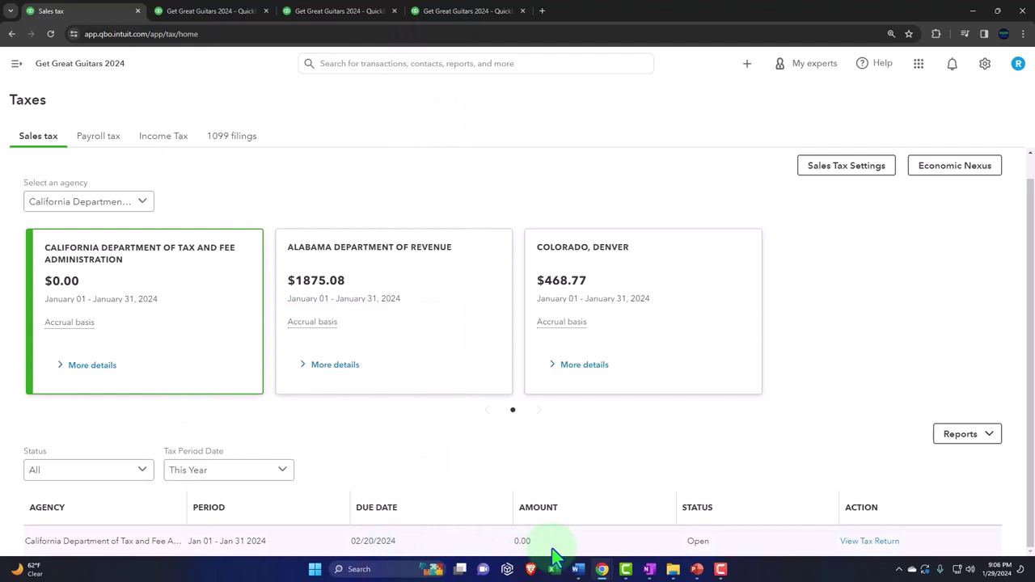
In Sales, examine which items in the Products & services list are marked taxable, and open the Customers list.
click(17, 63)
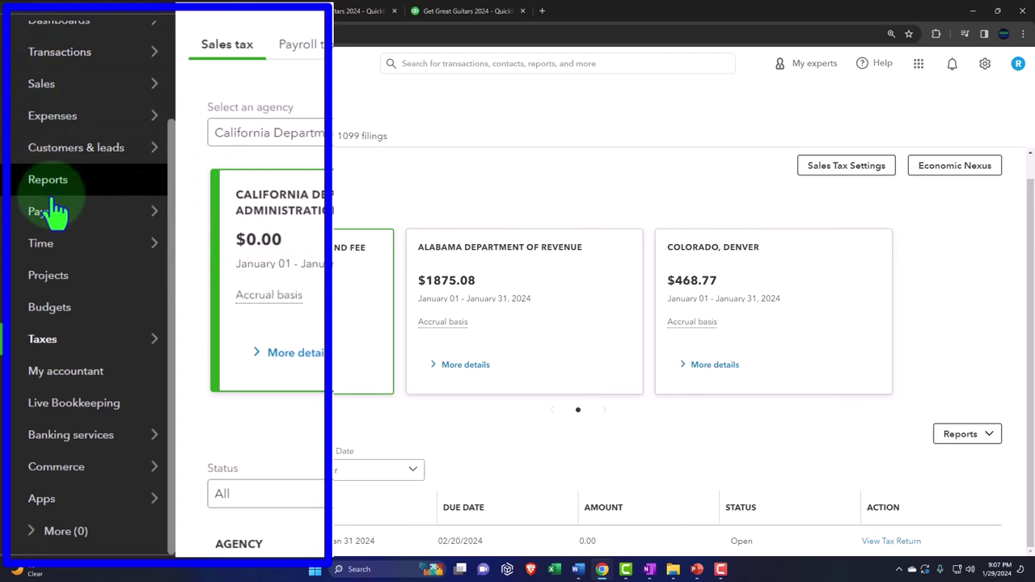
click(41, 85)
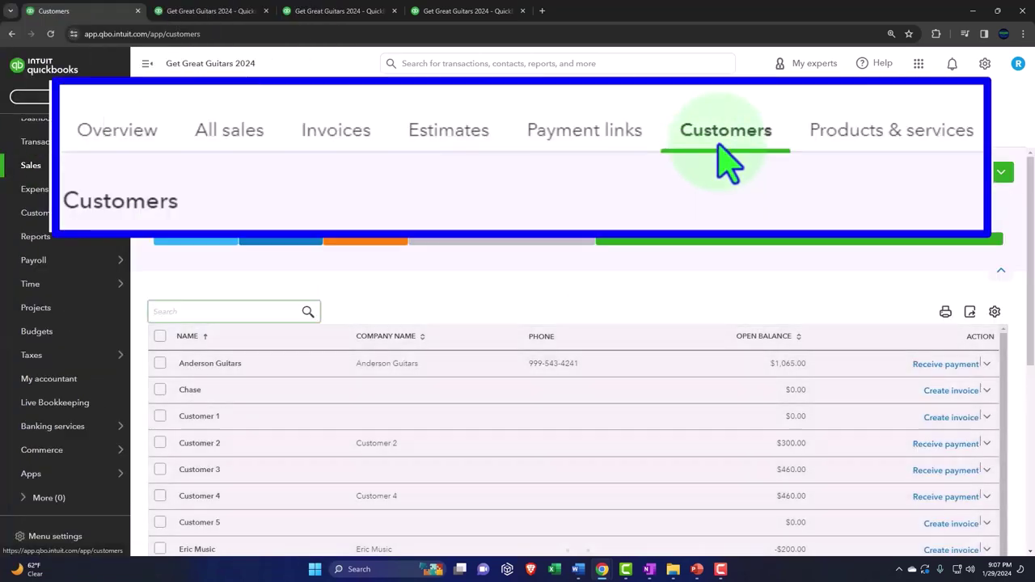
click(871, 150)
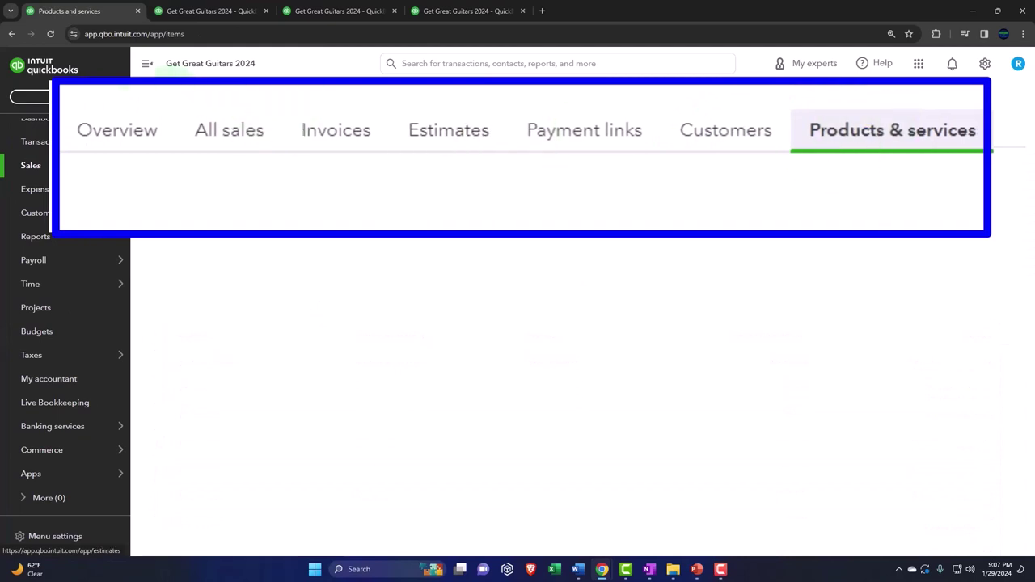
scroll(455, 377, down, 1)
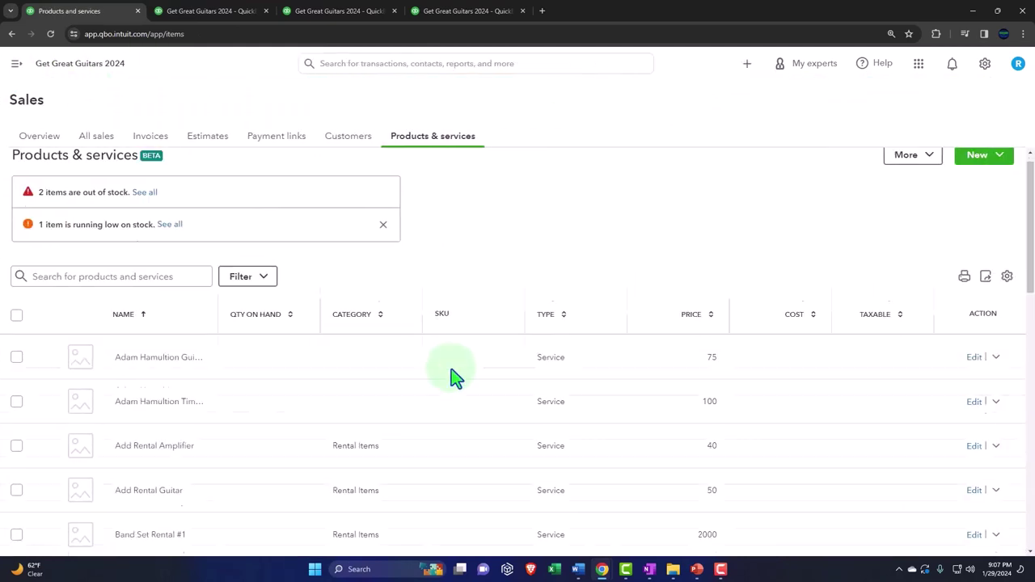
scroll(437, 380, down, 1)
scroll(397, 396, down, 1)
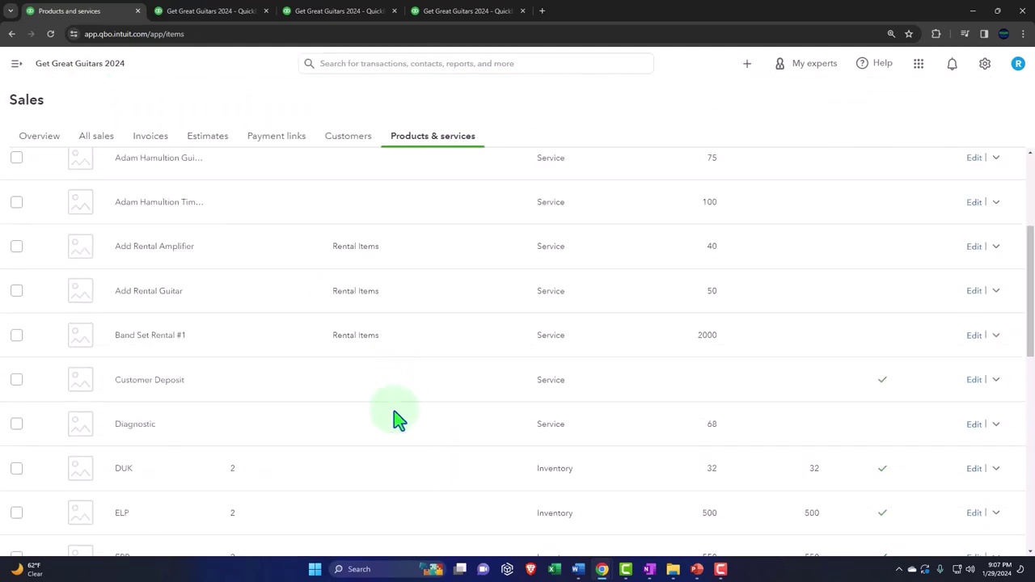
scroll(397, 418, down, 1)
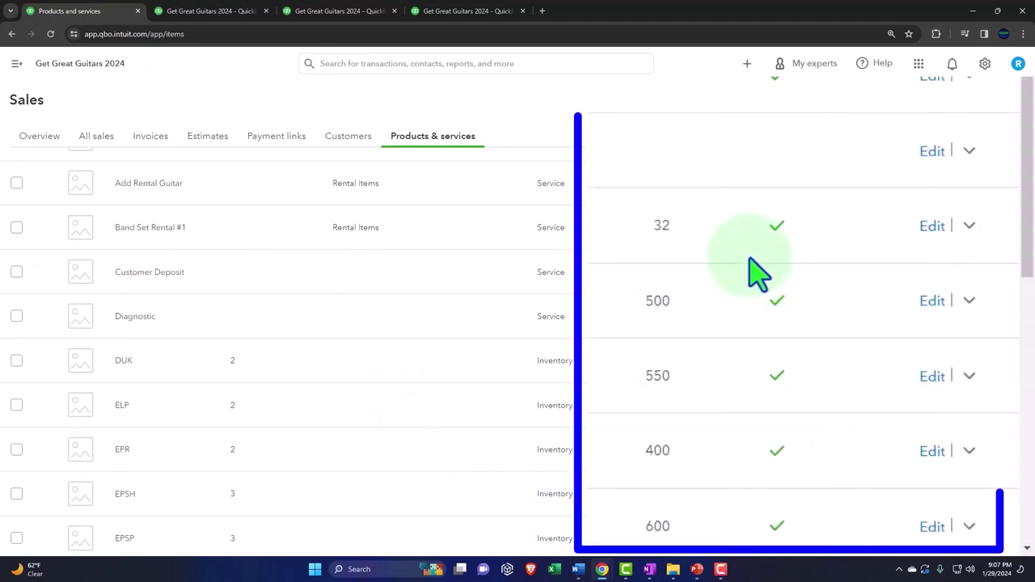
scroll(769, 324, up, 3)
scroll(776, 129, down, 2)
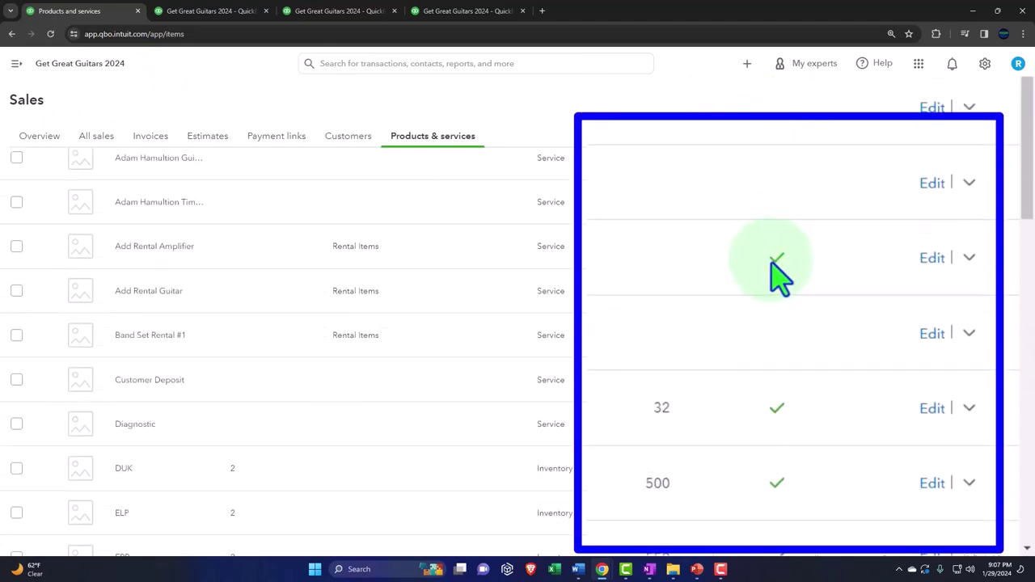
scroll(777, 275, down, 2)
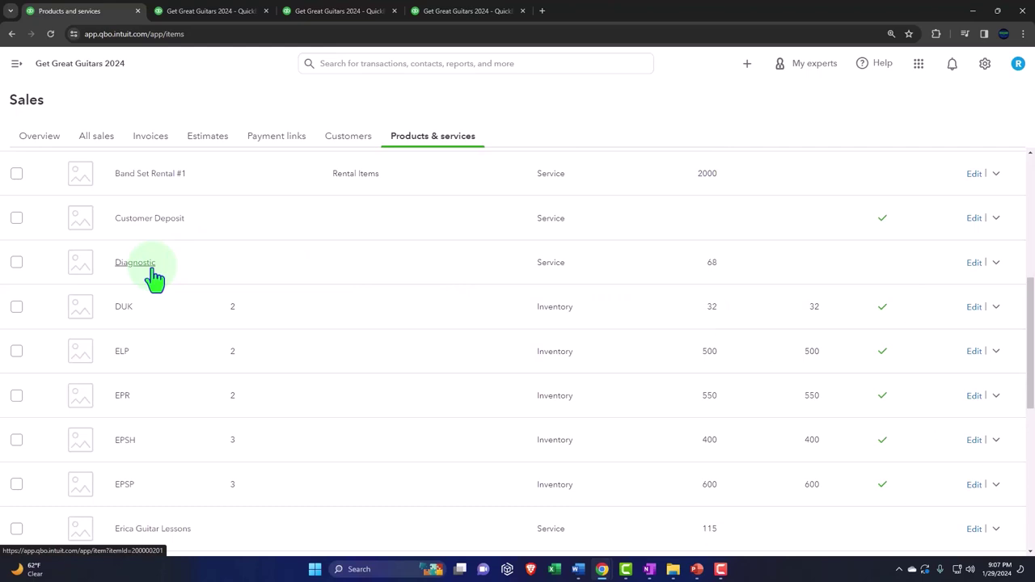
click(362, 150)
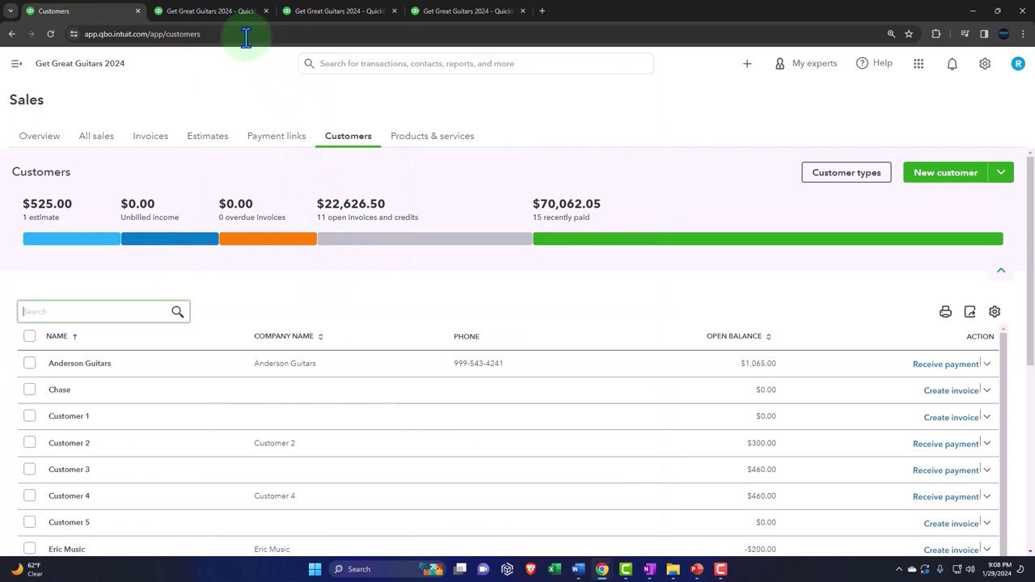
From the Balance Sheet, drill into January's Alabama Department of Revenue Payable, review the invoice behind the $138.00 entry, and return to the report.
click(228, 11)
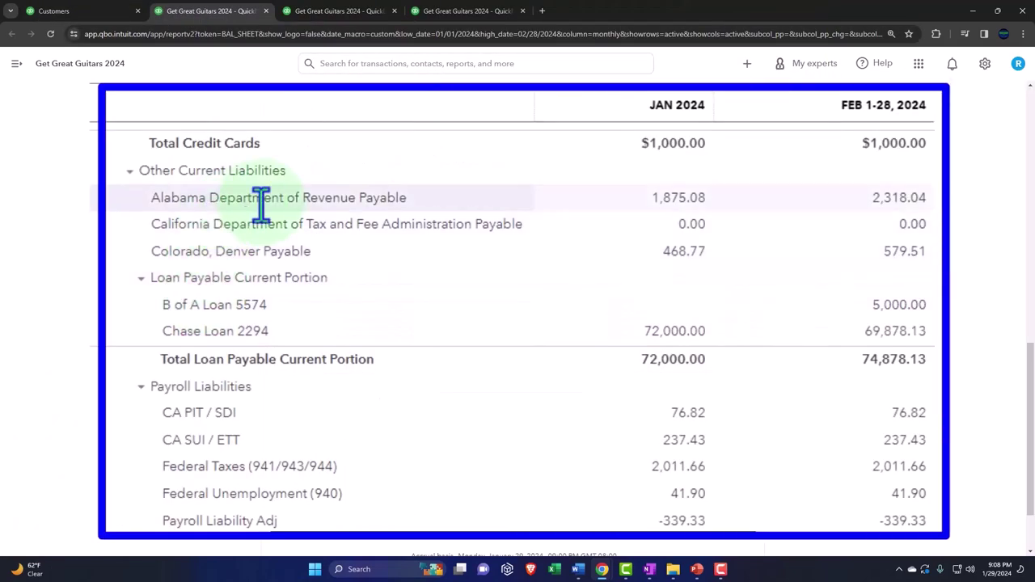
click(677, 204)
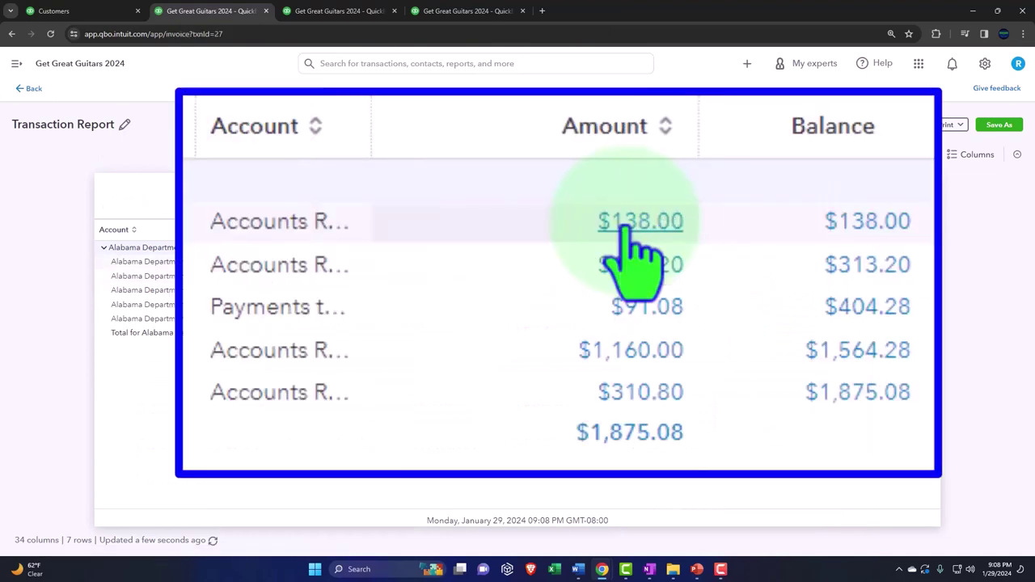
click(629, 231)
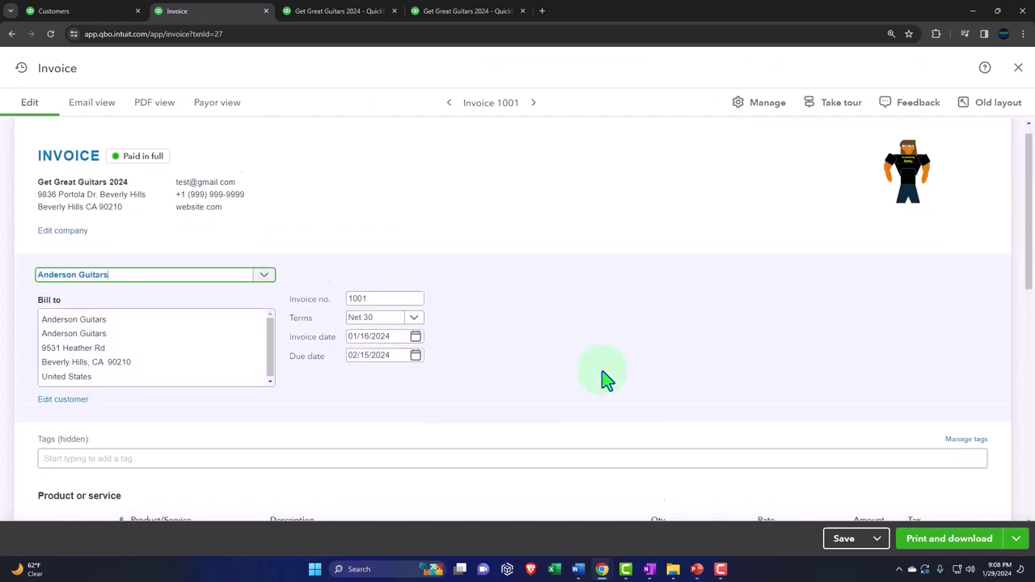
scroll(608, 379, down, 3)
scroll(608, 378, down, 2)
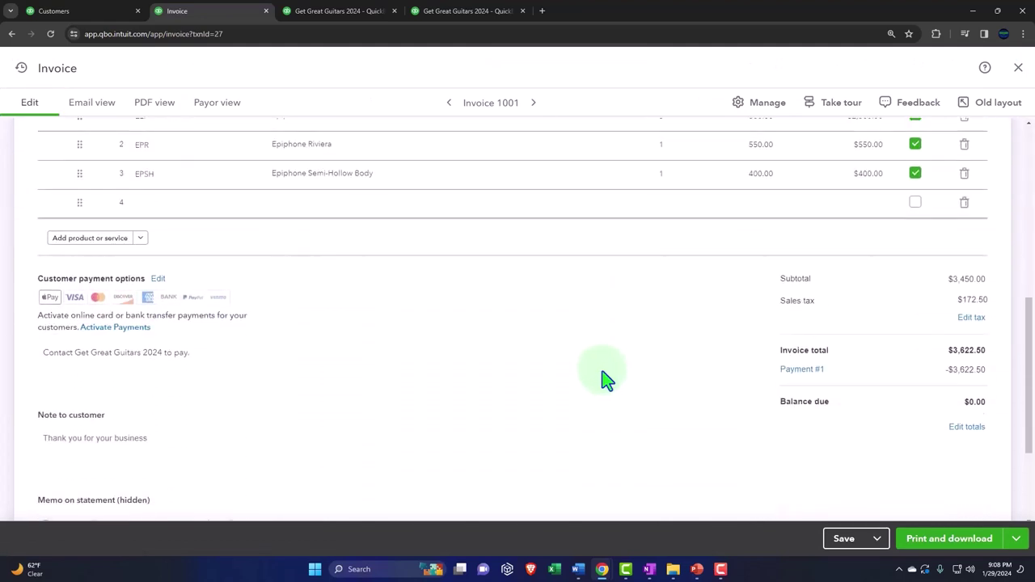
scroll(609, 379, up, 1)
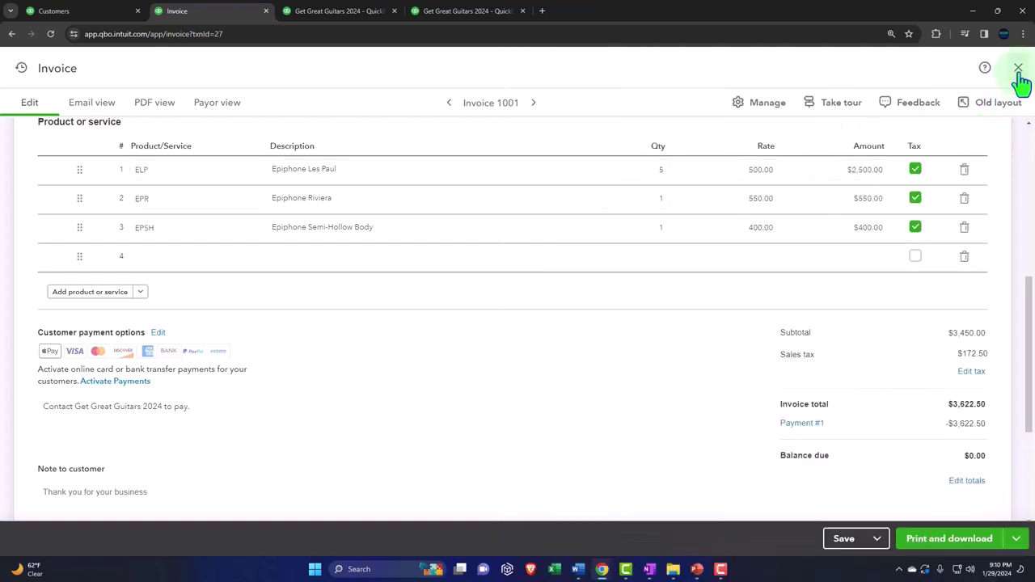
click(1018, 70)
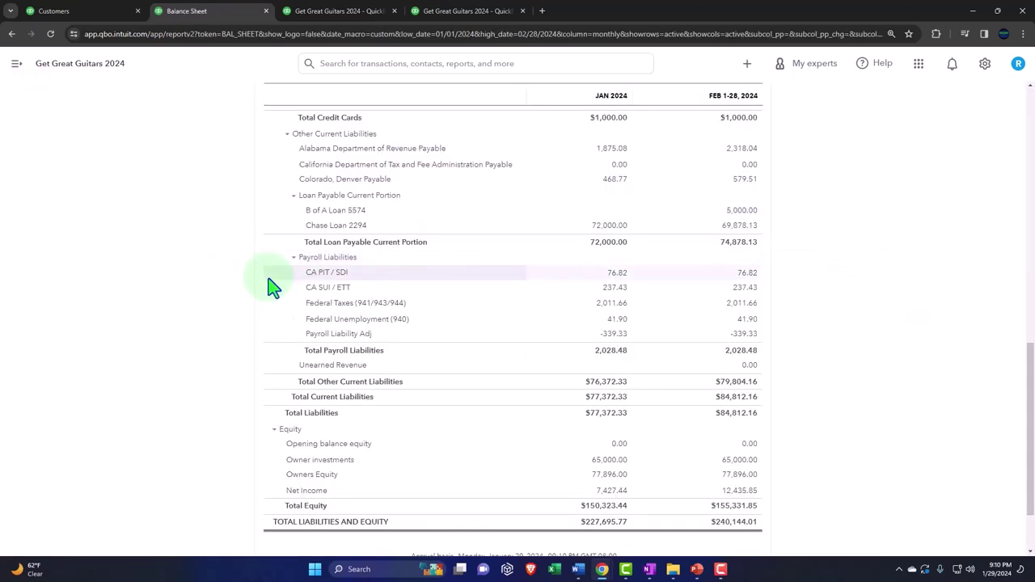
Examine the sales tax payables, loan balances and payroll liabilities under Other Current Liabilities on the Balance Sheet.
key(ctrl+plus)
key(ctrl+plus)
key(ctrl+plus)
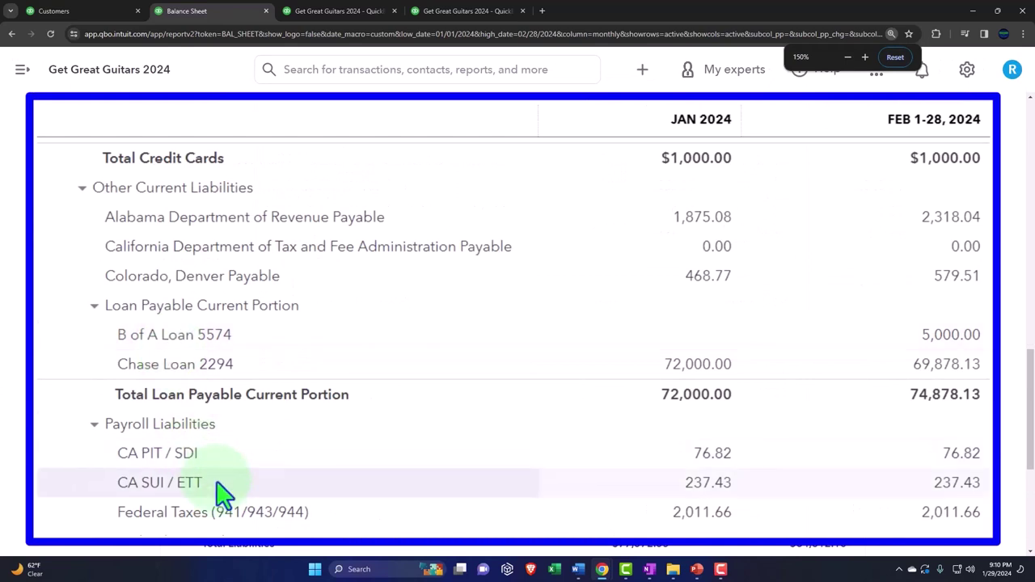
scroll(224, 492, down, 1)
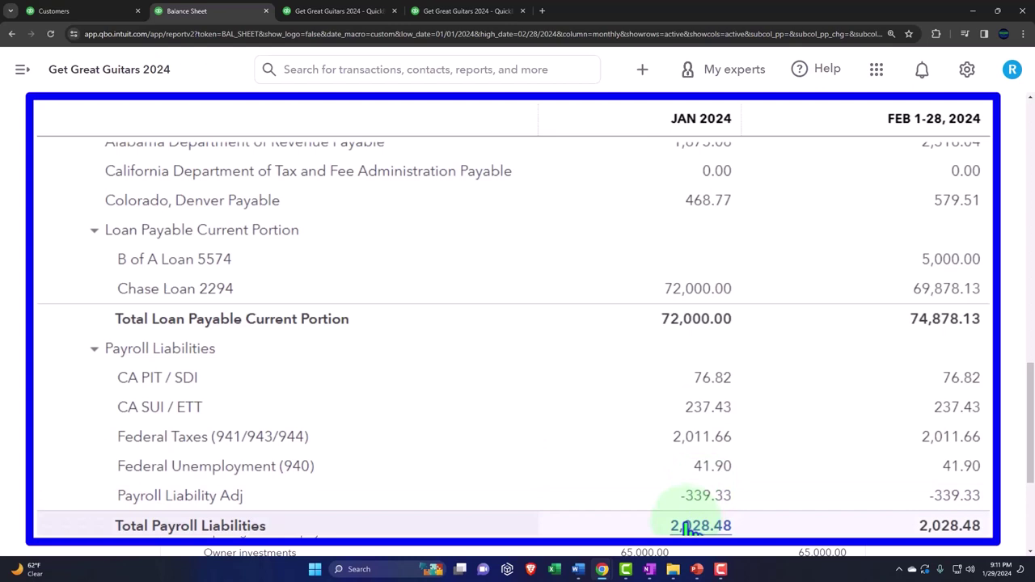
scroll(683, 530, up, 2)
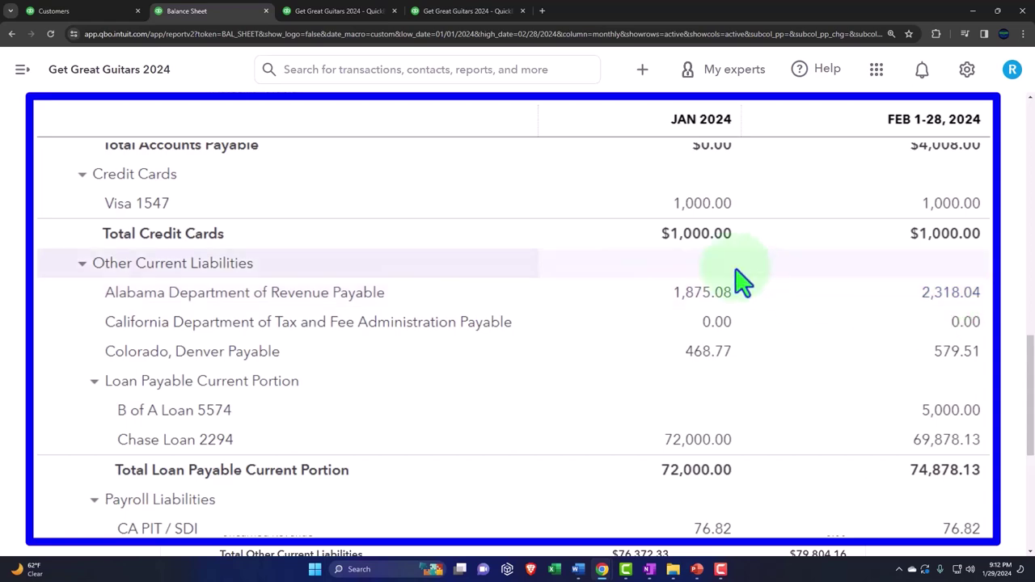
Leave the Balance Sheet and open the Sales tax page in the Taxes area to see the agencies and tax returns.
click(78, 14)
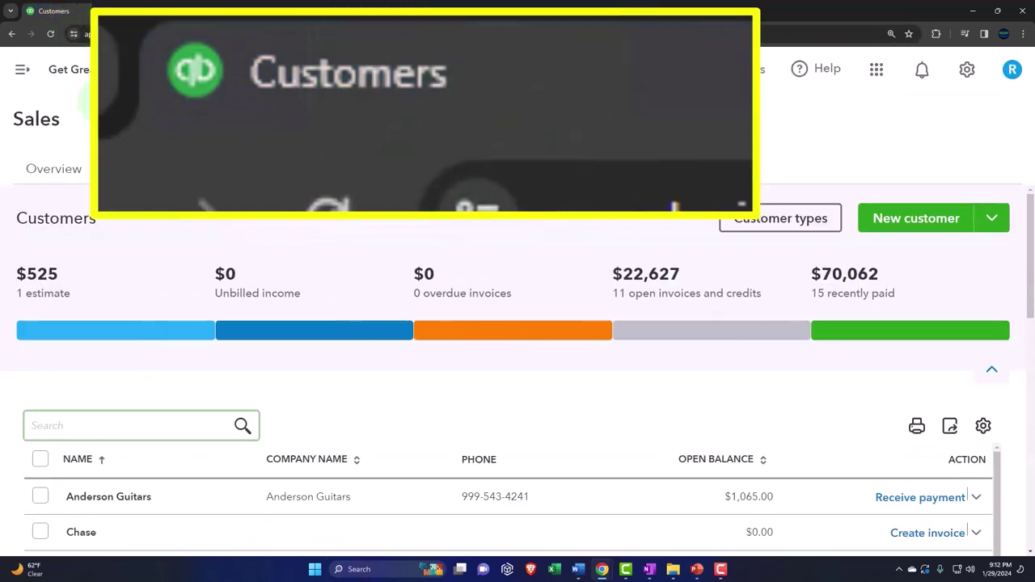
click(23, 69)
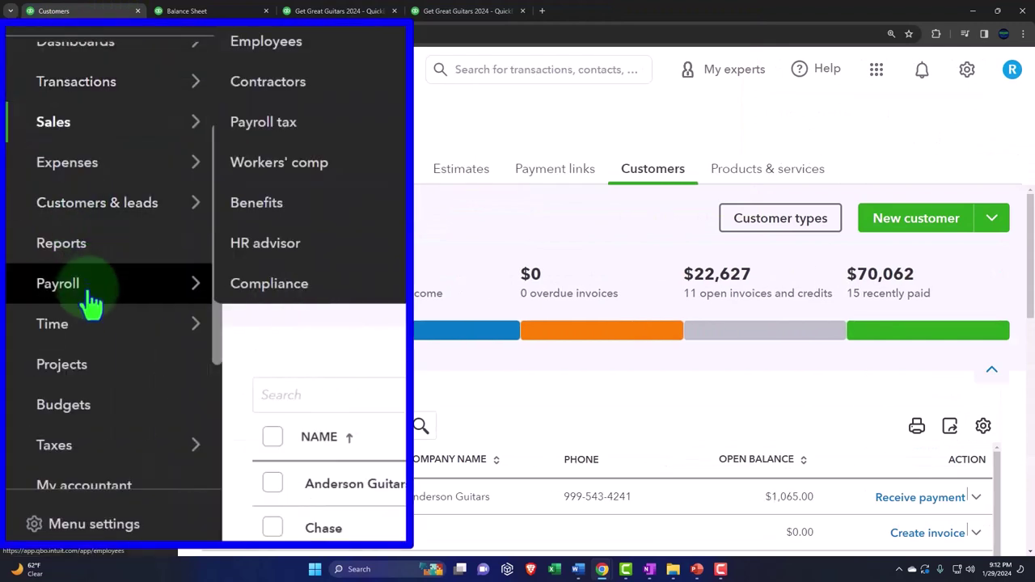
mouse_move(71, 368)
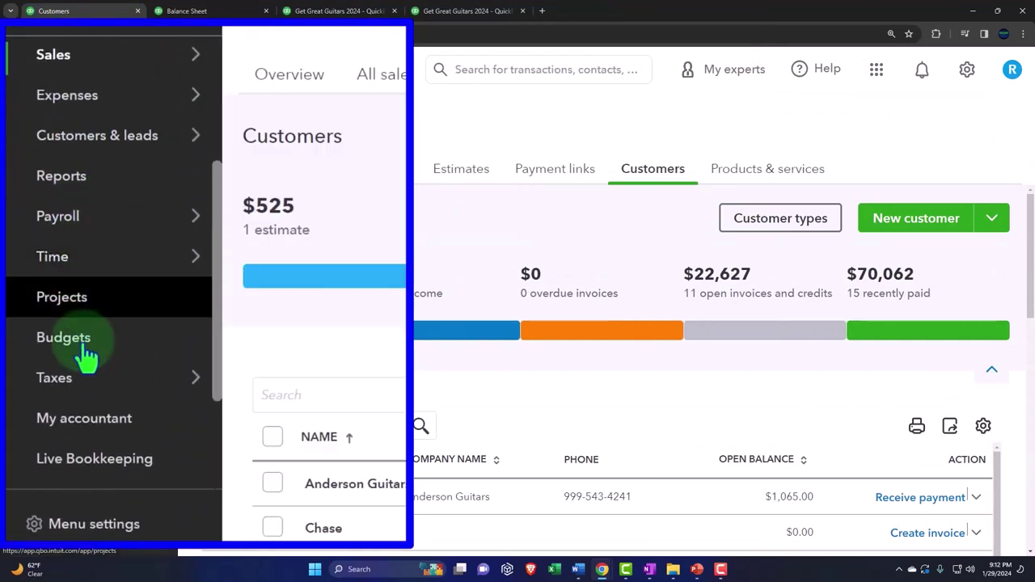
click(84, 385)
mouse_move(198, 40)
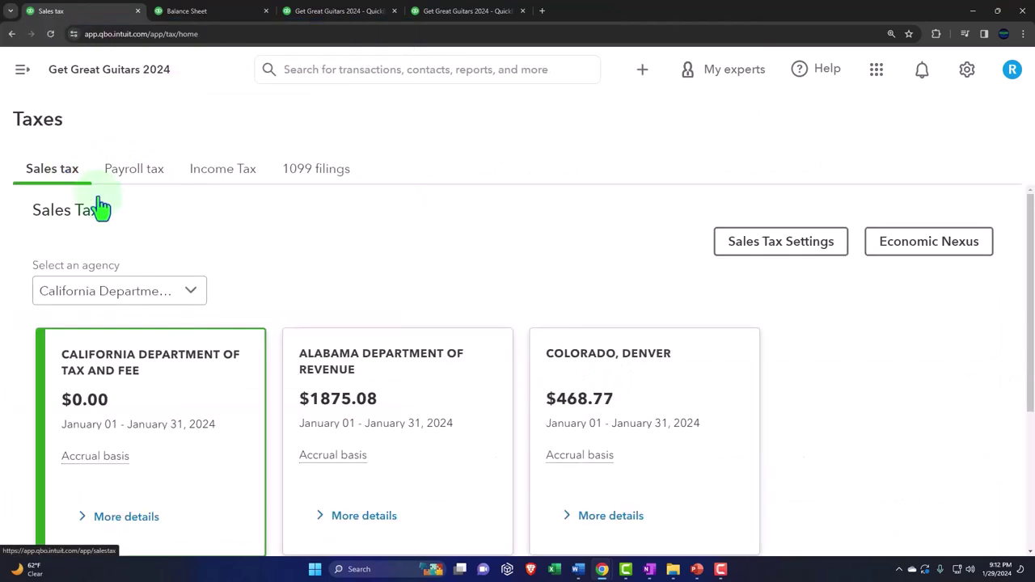
key(ctrl+minus)
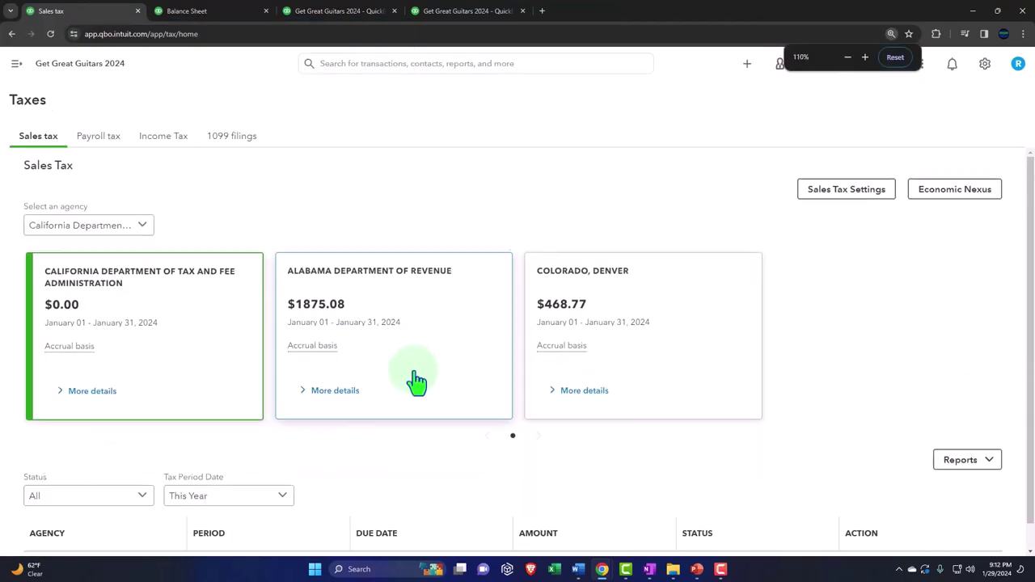
scroll(417, 380, down, 1)
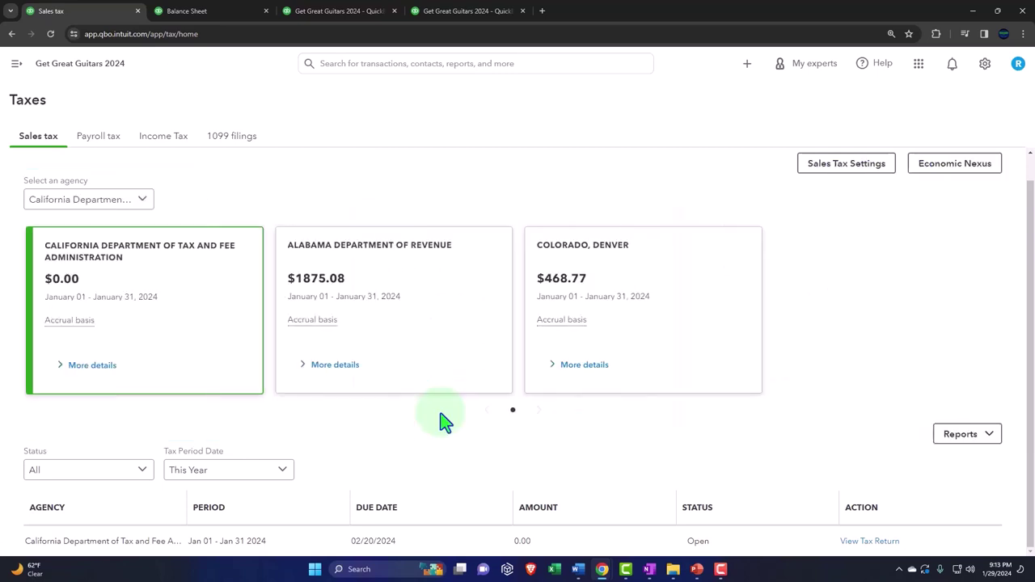
Open the list of available sales tax reports.
click(988, 442)
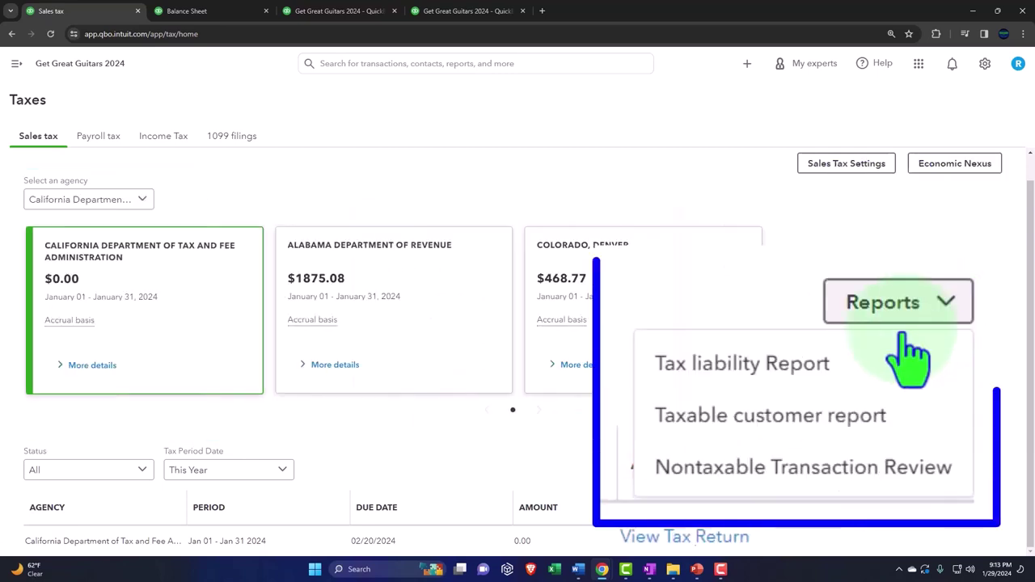